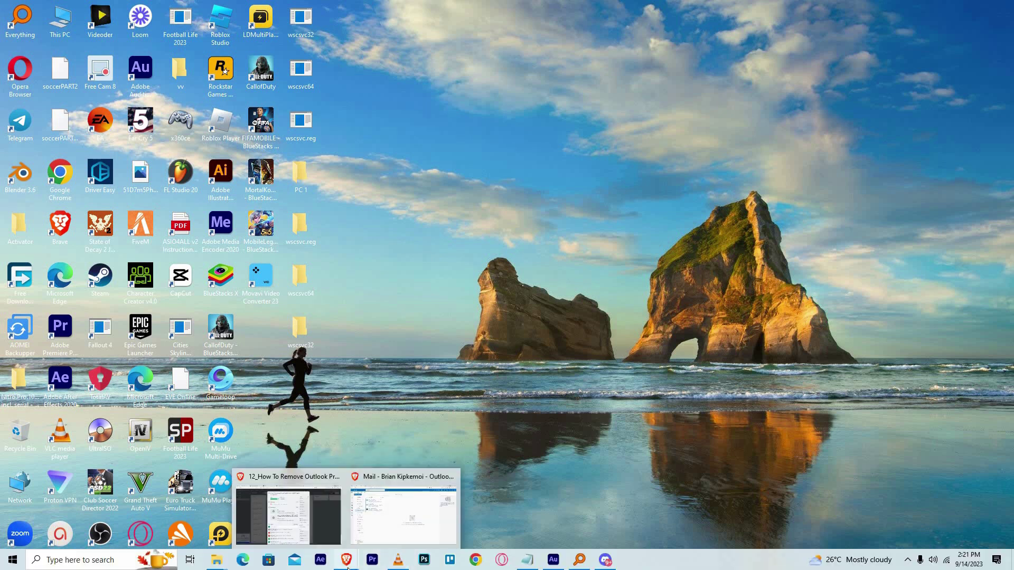
# Bring the Outlook Mail window forward and show the BK account's profile panel.
pyautogui.click(405, 517)
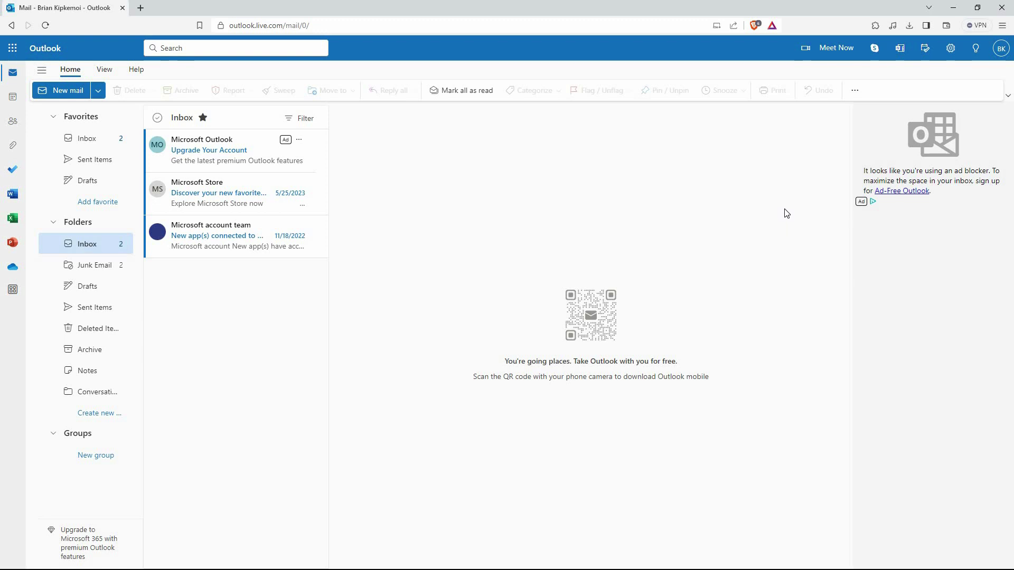
pyautogui.click(1002, 50)
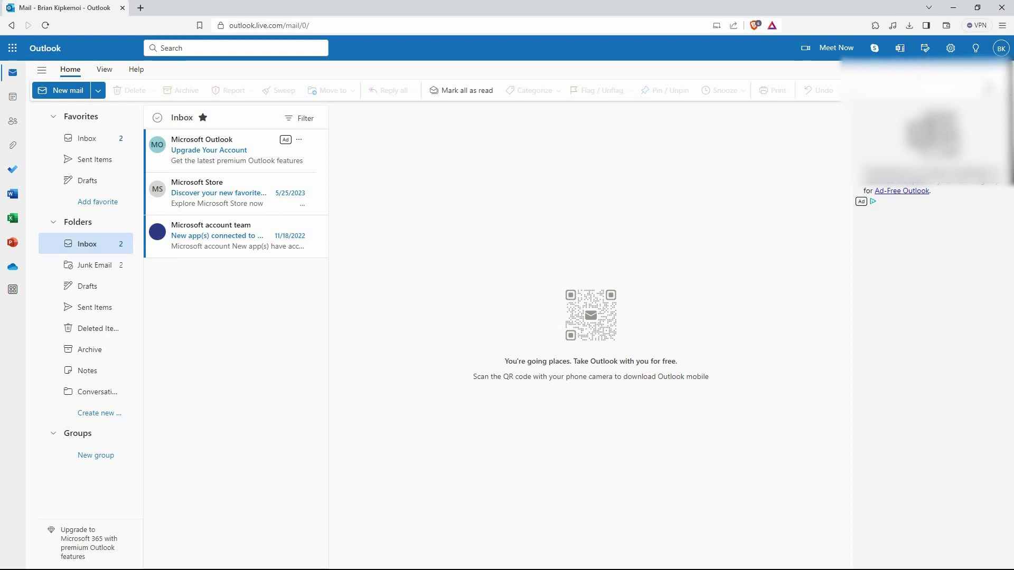
# Reopen the BK account profile card from the top-right avatar.
pyautogui.click(1002, 49)
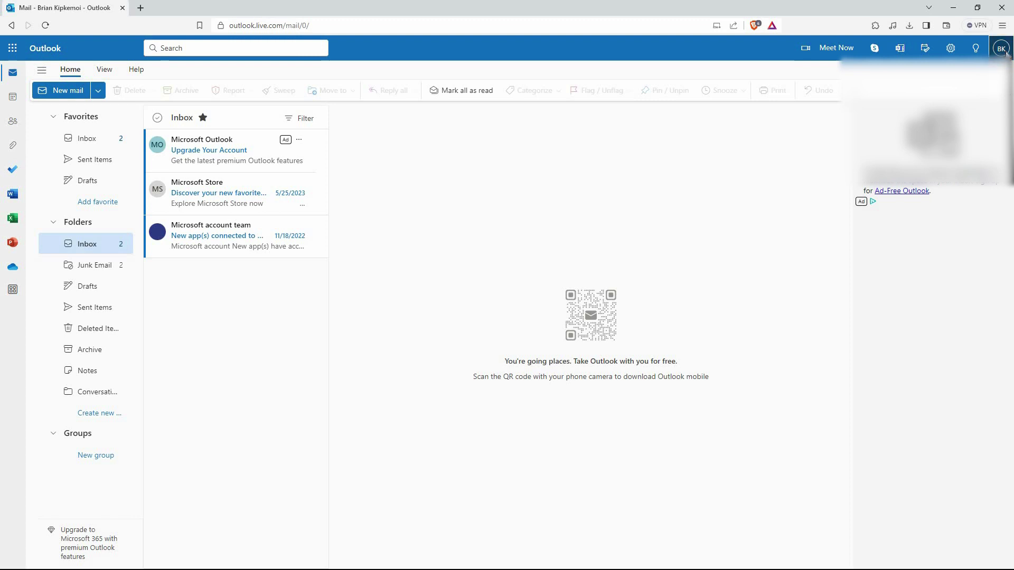